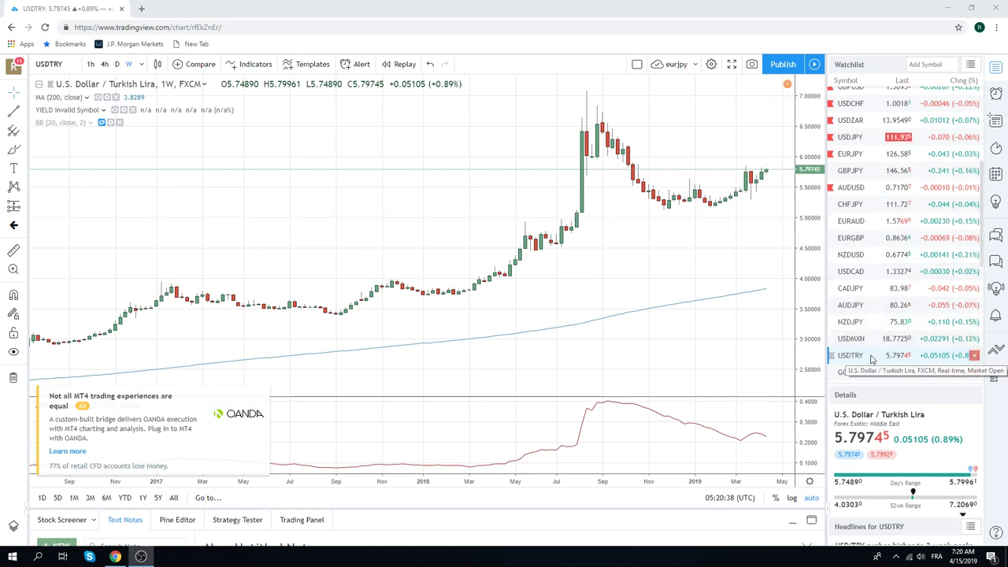
Show USDTRY on daily candles, then switch the chart to AUDUSD
{"action": "scroll", "coordinate": [780, 275], "scroll_direction": "up", "scroll_amount": 2}
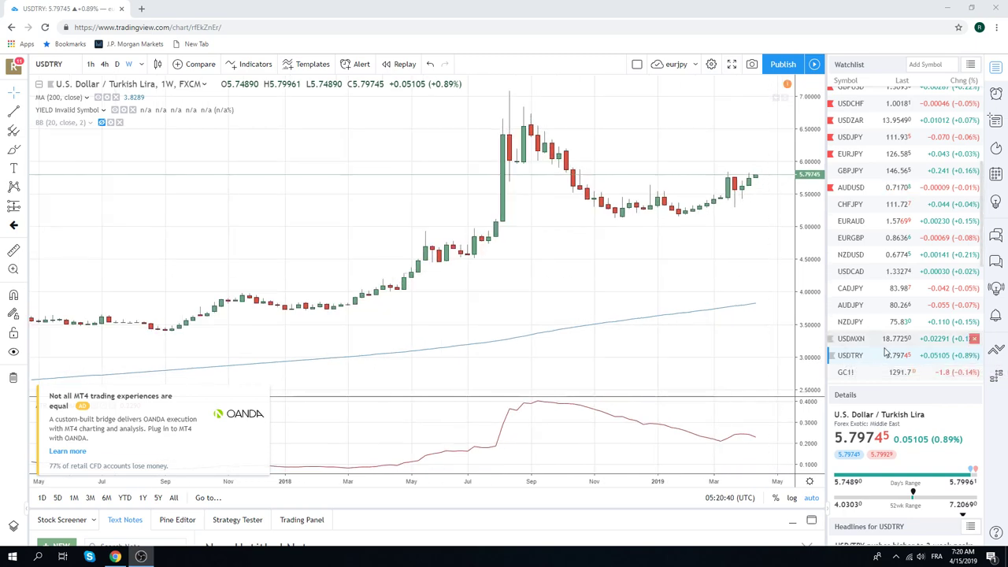
{"action": "left_click", "coordinate": [117, 64]}
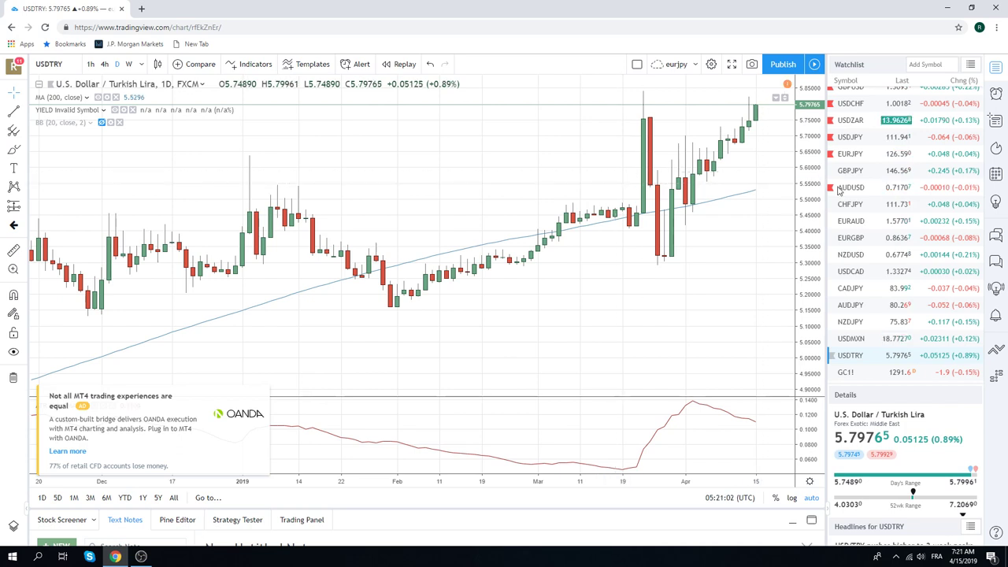
{"action": "scroll", "coordinate": [874, 214], "scroll_direction": "up", "scroll_amount": 2}
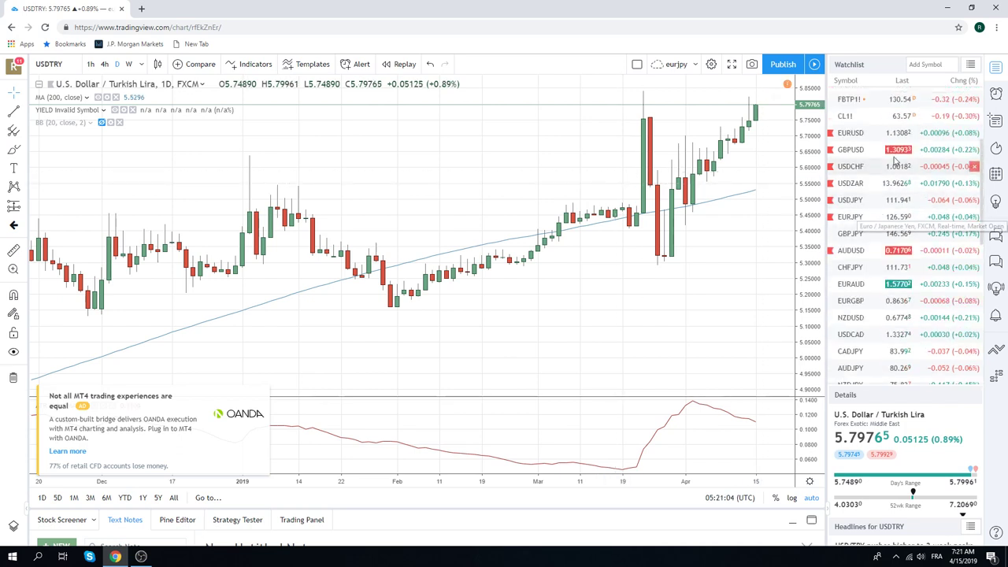
{"action": "left_click", "coordinate": [866, 250]}
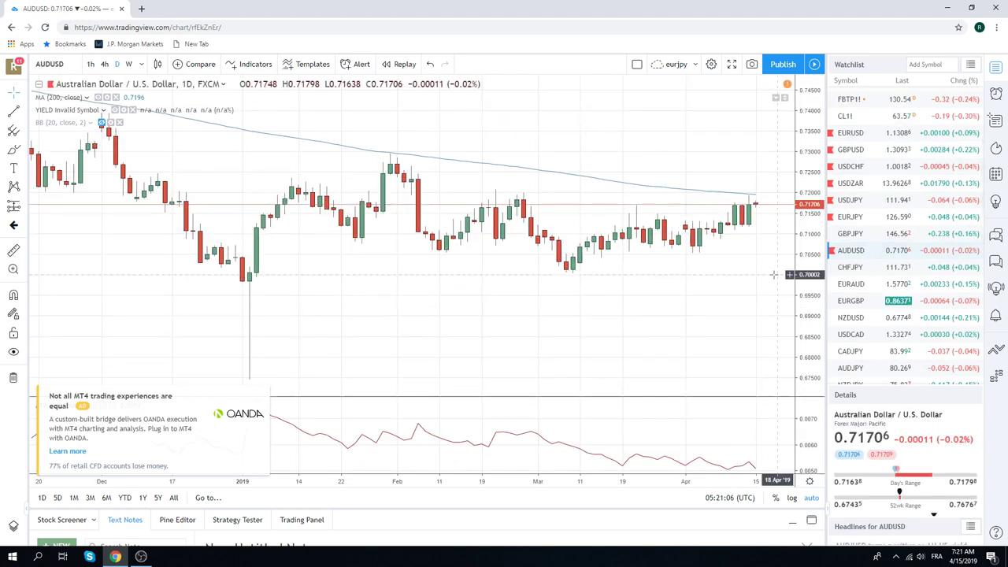
Put AUDUSD on 1-hour candles, then switch the chart to EURUSD
{"action": "left_click", "coordinate": [91, 64]}
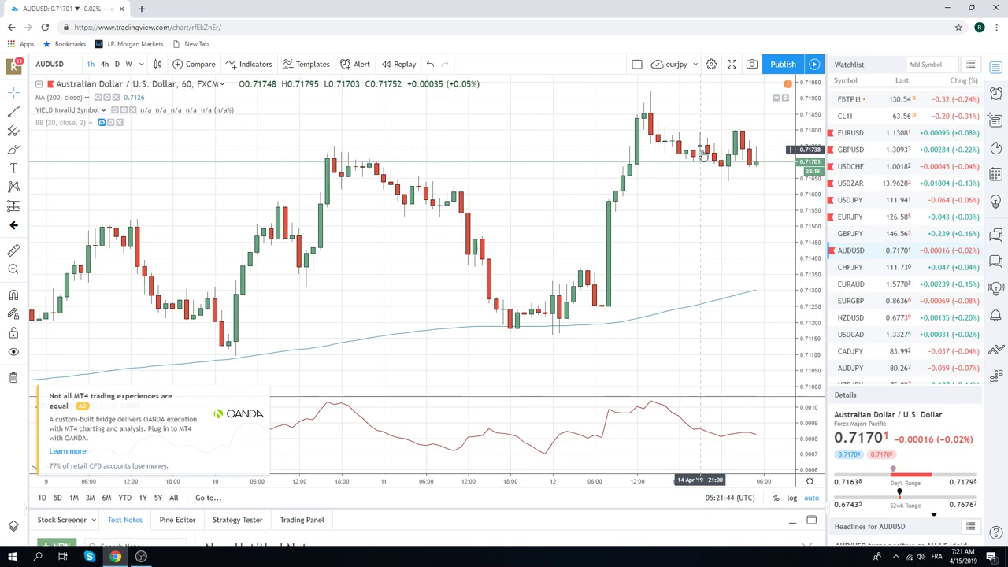
{"action": "left_click", "coordinate": [850, 136]}
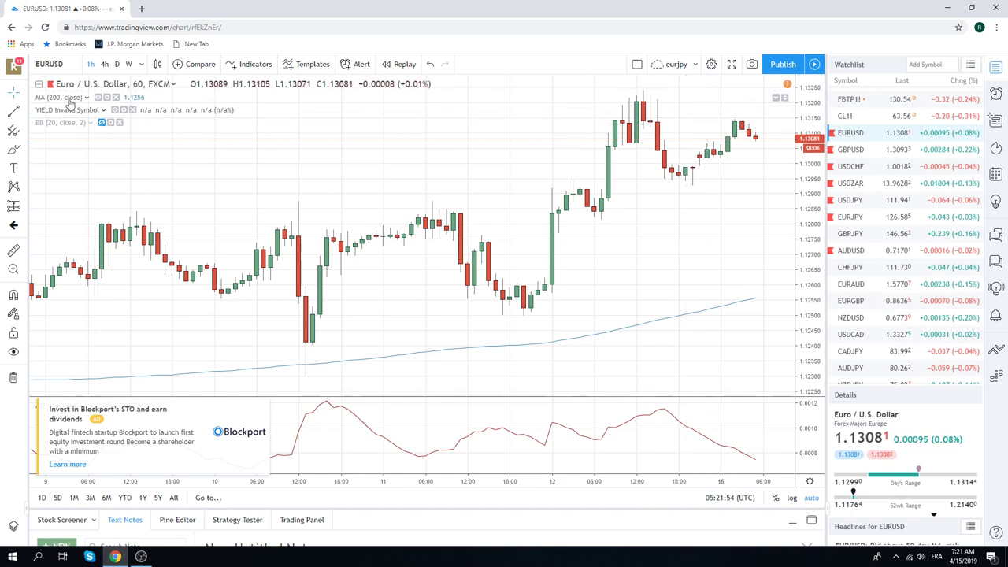
Put EURUSD on daily candles, then switch the chart to GBPUSD
{"action": "left_click", "coordinate": [116, 64]}
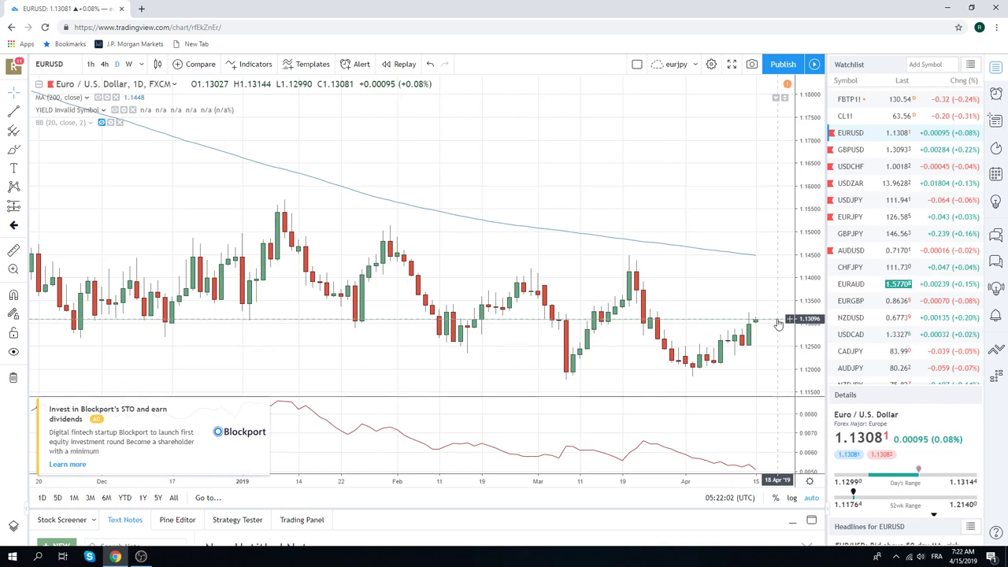
{"action": "left_click", "coordinate": [852, 149]}
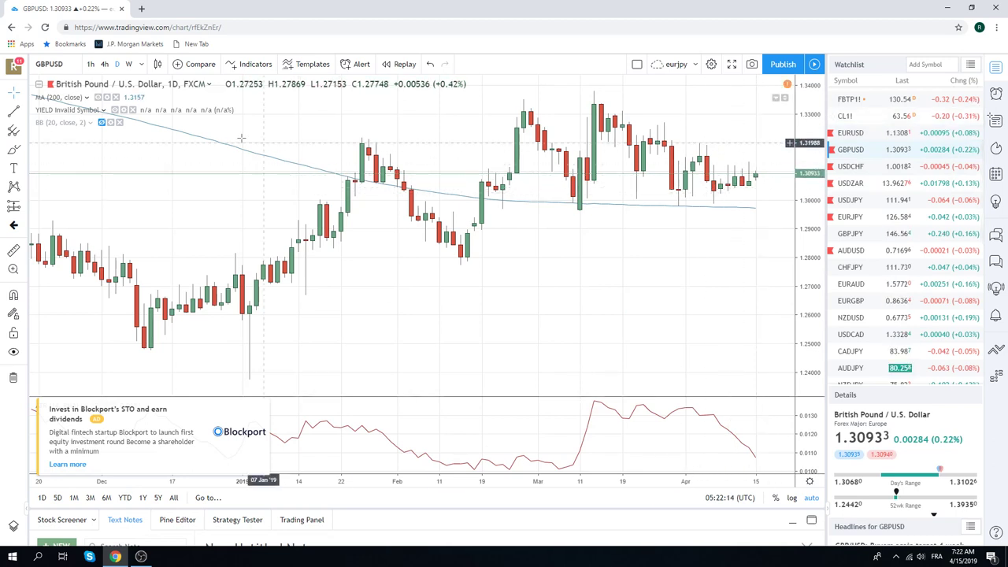
Put GBPUSD on 4-hour candles, then switch the chart to USDJPY
{"action": "left_click", "coordinate": [104, 64]}
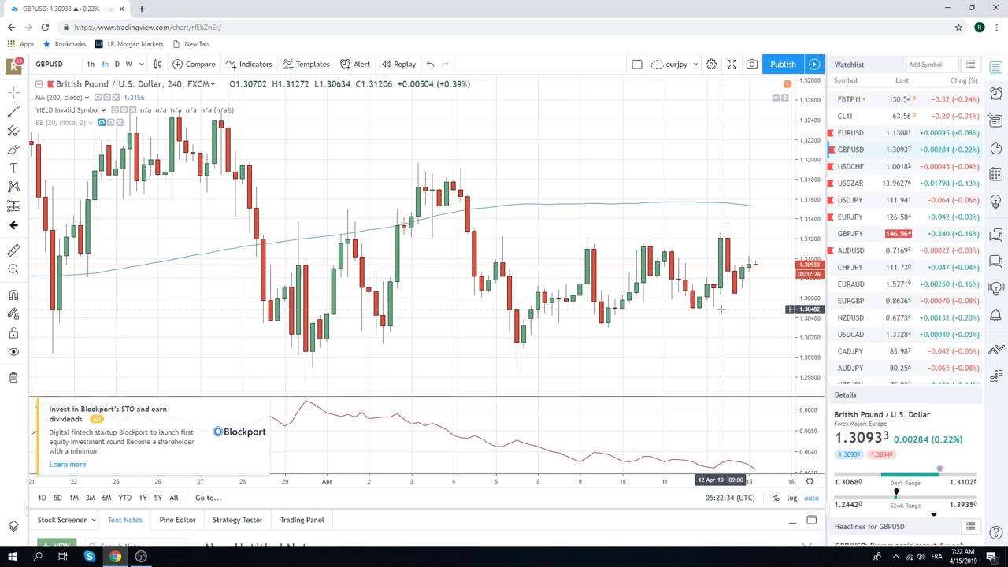
{"action": "left_click", "coordinate": [843, 201]}
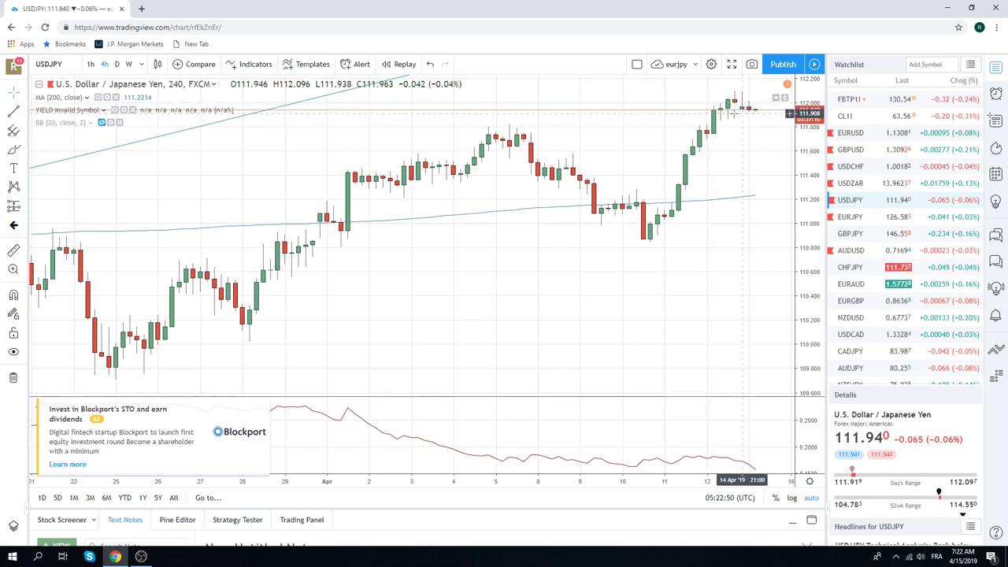
Put USDJPY on 1-hour candles, close the ad, then switch to EURJPY
{"action": "left_click", "coordinate": [90, 64]}
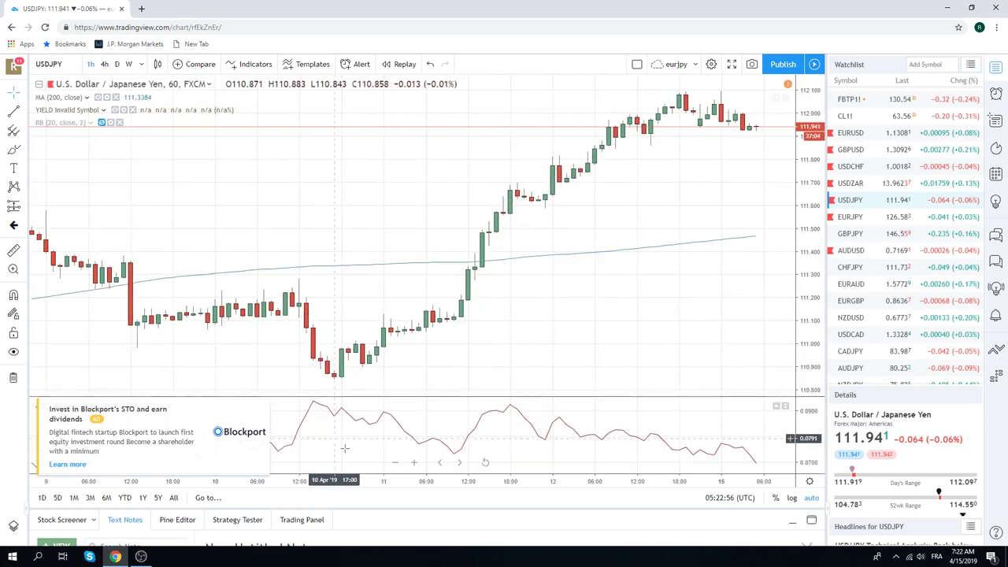
{"action": "left_click", "coordinate": [264, 407]}
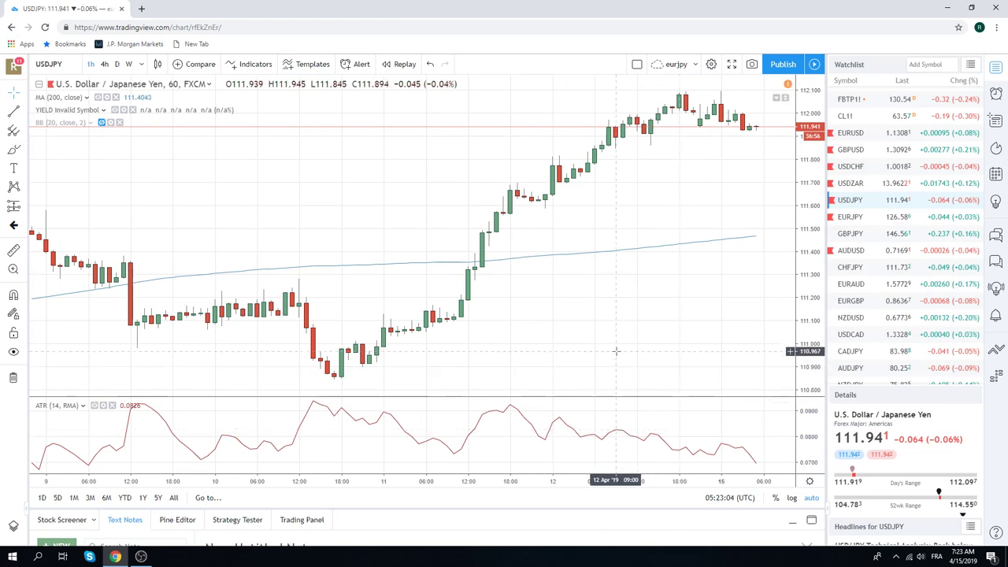
{"action": "left_click", "coordinate": [848, 217]}
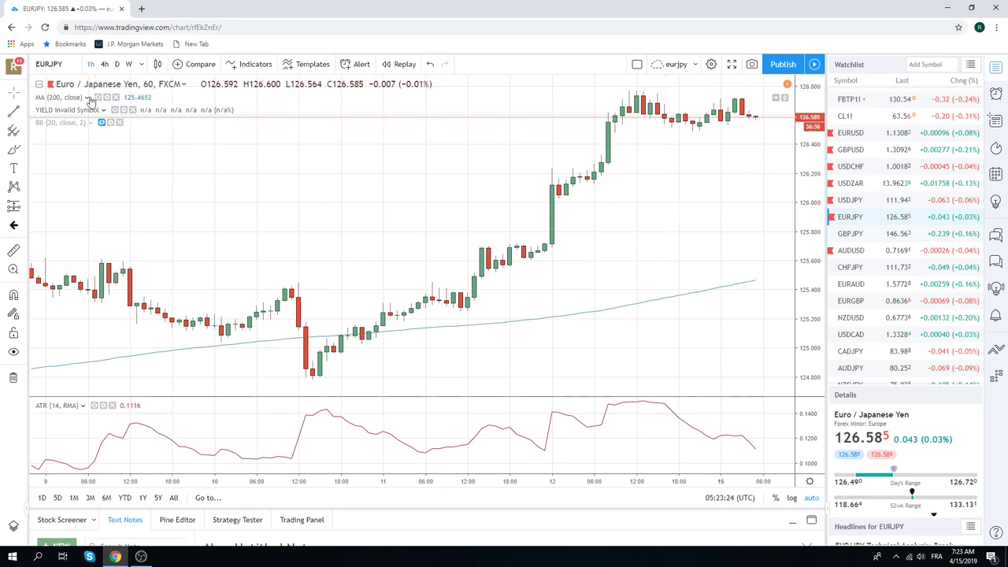
{"action": "left_click", "coordinate": [105, 64]}
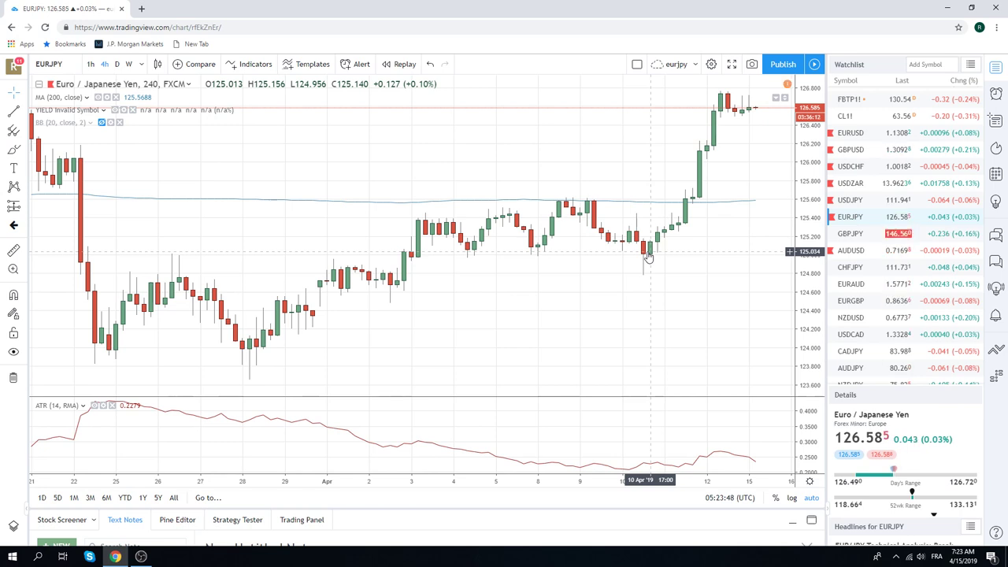
{"action": "scroll", "coordinate": [878, 232], "scroll_direction": "down", "scroll_amount": 1}
{"action": "scroll", "coordinate": [878, 233], "scroll_direction": "down", "scroll_amount": 2}
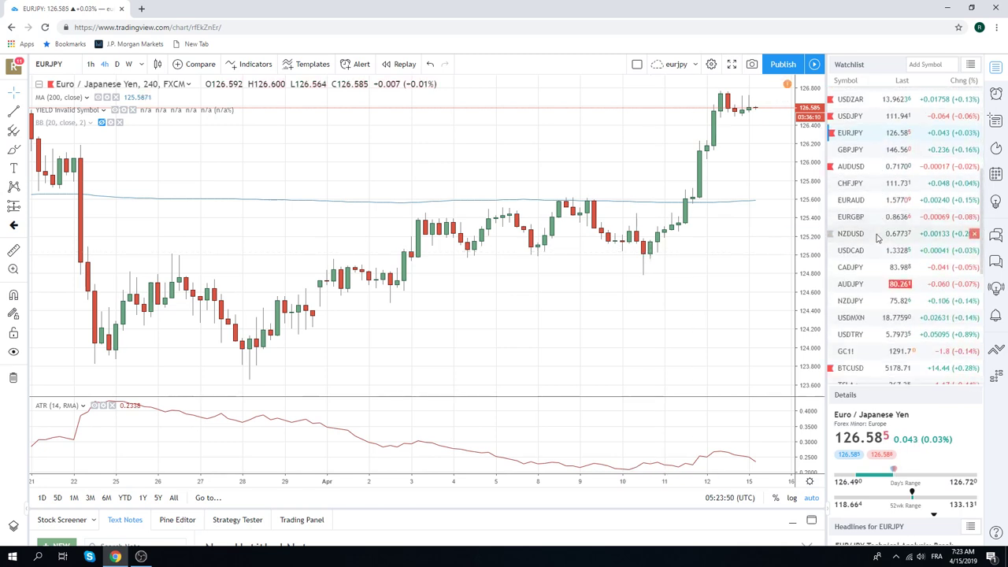
{"action": "scroll", "coordinate": [882, 251], "scroll_direction": "up", "scroll_amount": 8}
{"action": "scroll", "coordinate": [882, 252], "scroll_direction": "up", "scroll_amount": 2}
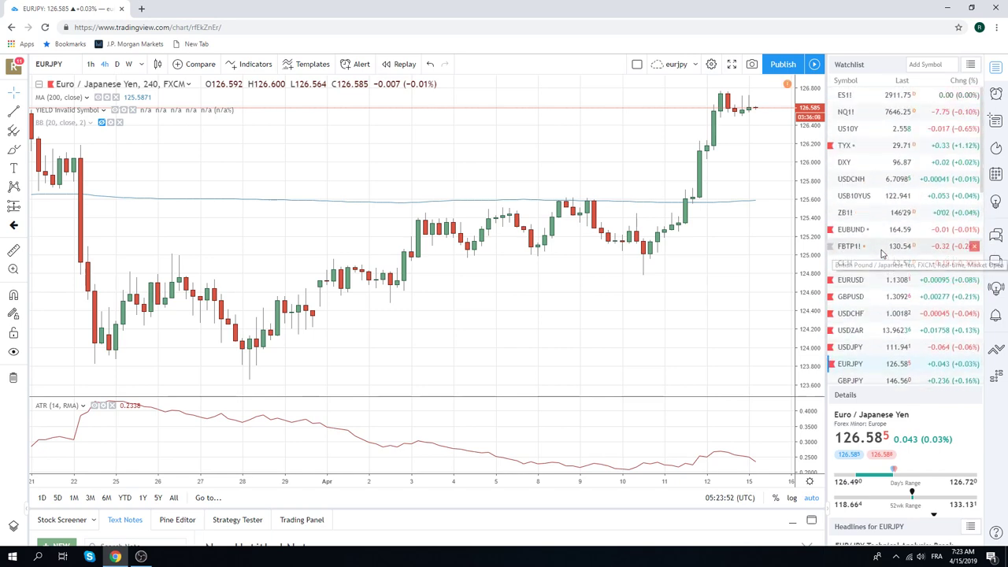
Open the ES1! futures chart on 4-hour candles and zoom the time axis
{"action": "left_click", "coordinate": [848, 98]}
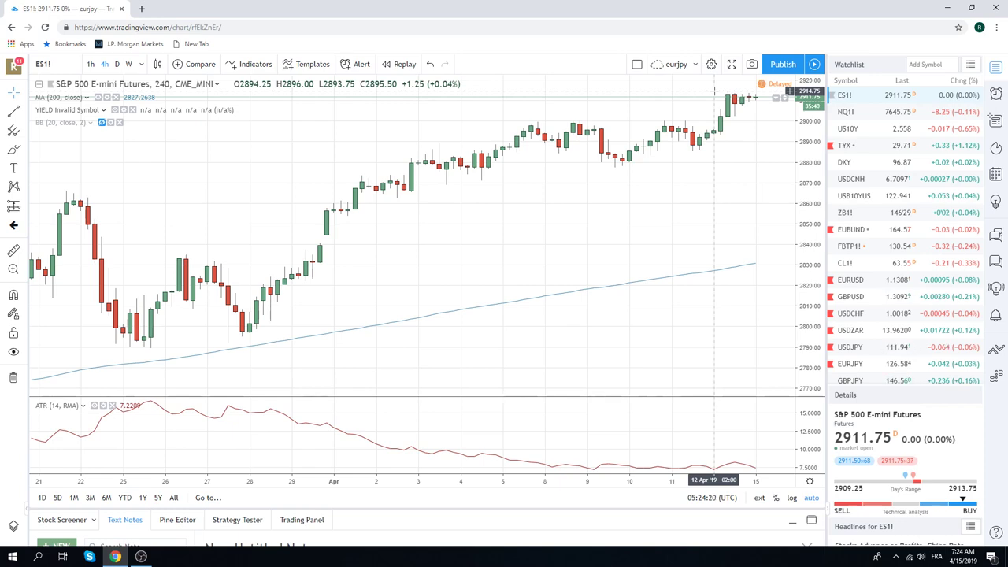
{"action": "scroll", "coordinate": [647, 221], "scroll_direction": "down", "scroll_amount": 2}
{"action": "scroll", "coordinate": [647, 222], "scroll_direction": "up", "scroll_amount": 2}
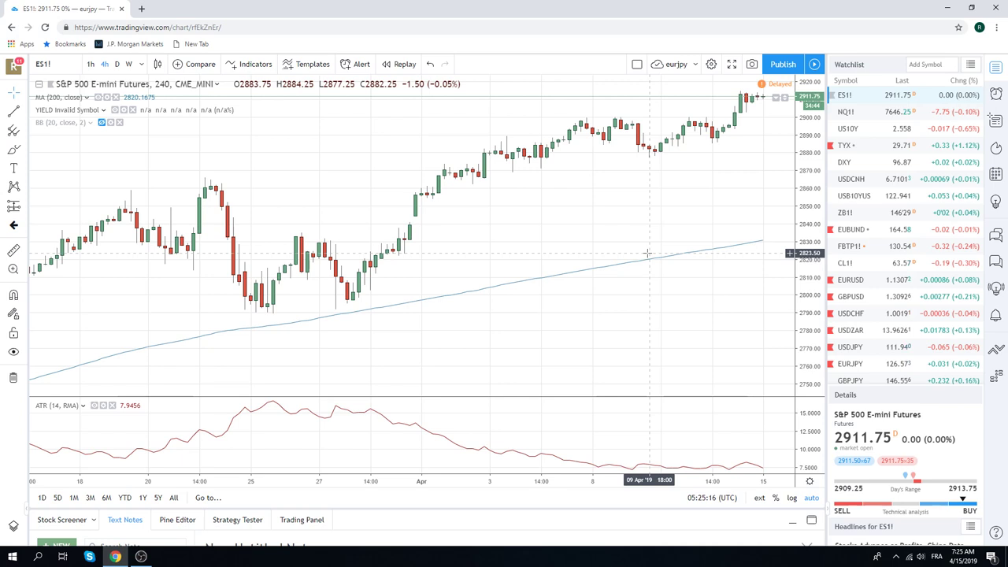
Switch ES1! to daily candles, then open the Euro Bund (EUBUND) chart
{"action": "left_click", "coordinate": [117, 64]}
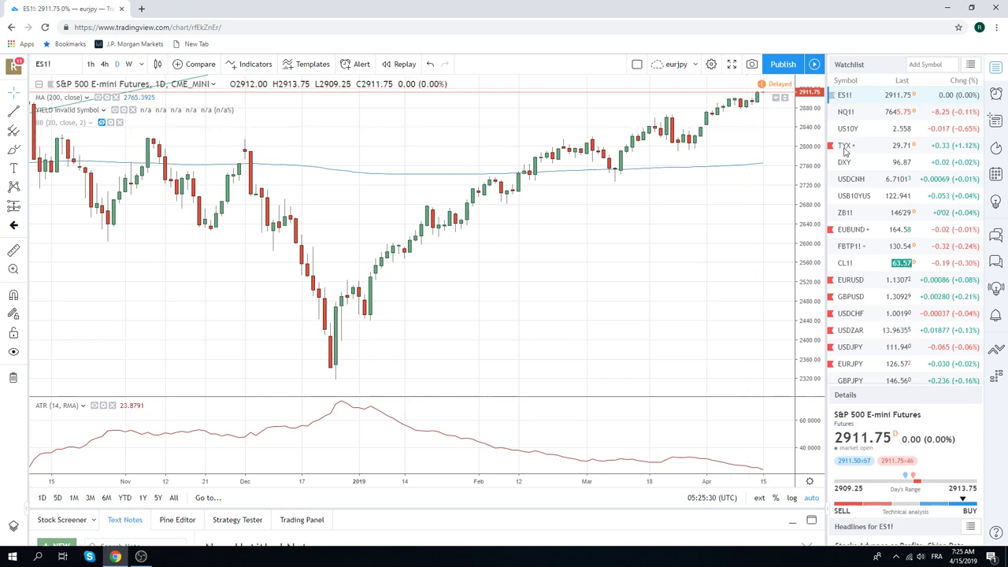
{"action": "left_click", "coordinate": [844, 229]}
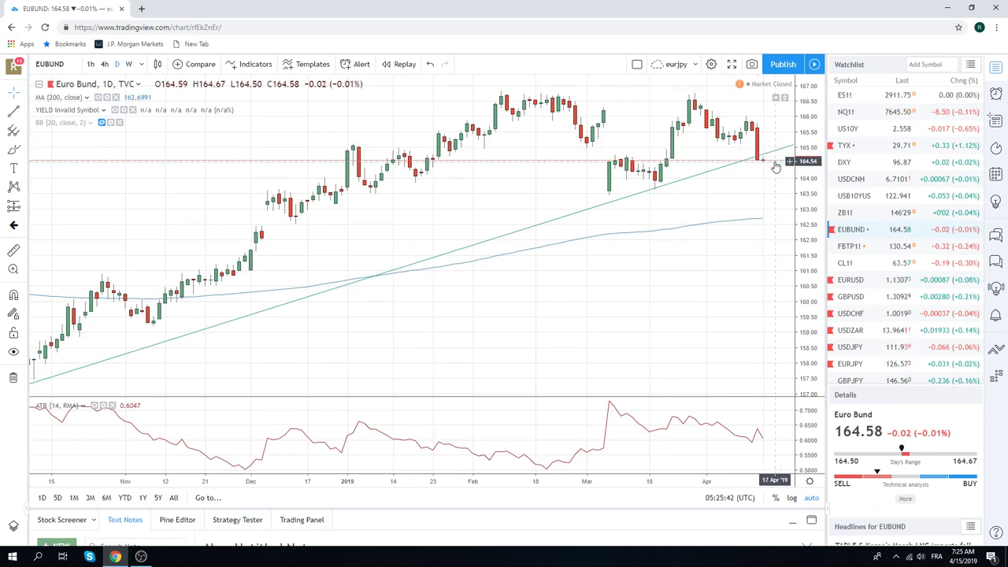
Zoom the Euro Bund daily chart in and out and scroll the watchlist down
{"action": "scroll", "coordinate": [776, 166], "scroll_direction": "down", "scroll_amount": 4}
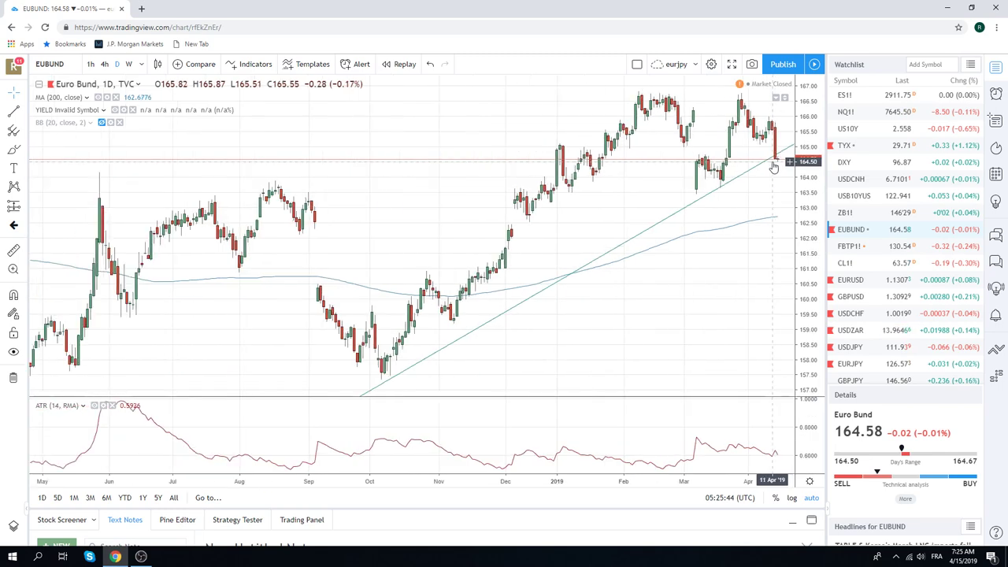
{"action": "scroll", "coordinate": [774, 166], "scroll_direction": "up", "scroll_amount": 3}
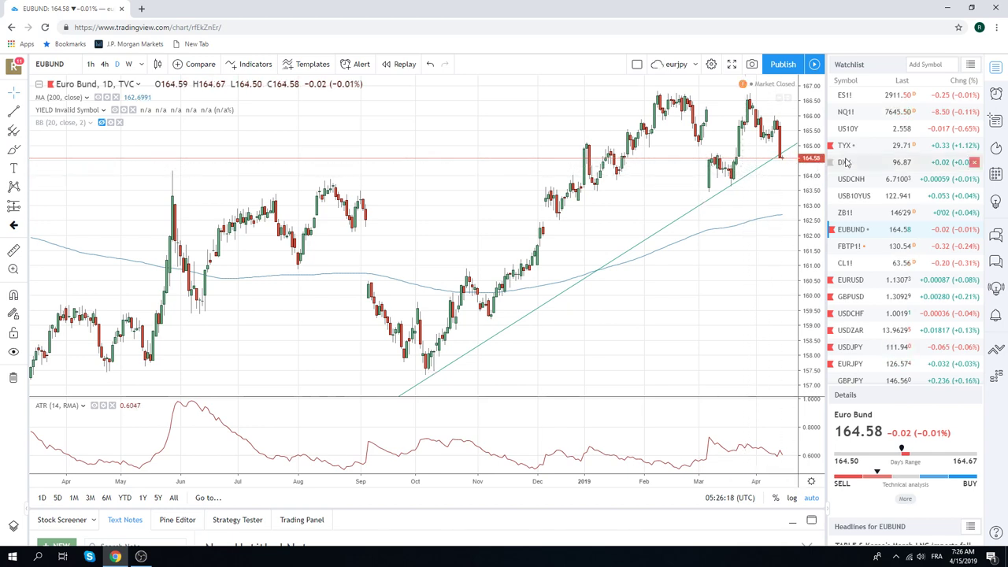
{"action": "scroll", "coordinate": [863, 162], "scroll_direction": "down", "scroll_amount": 1}
{"action": "scroll", "coordinate": [862, 162], "scroll_direction": "down", "scroll_amount": 5}
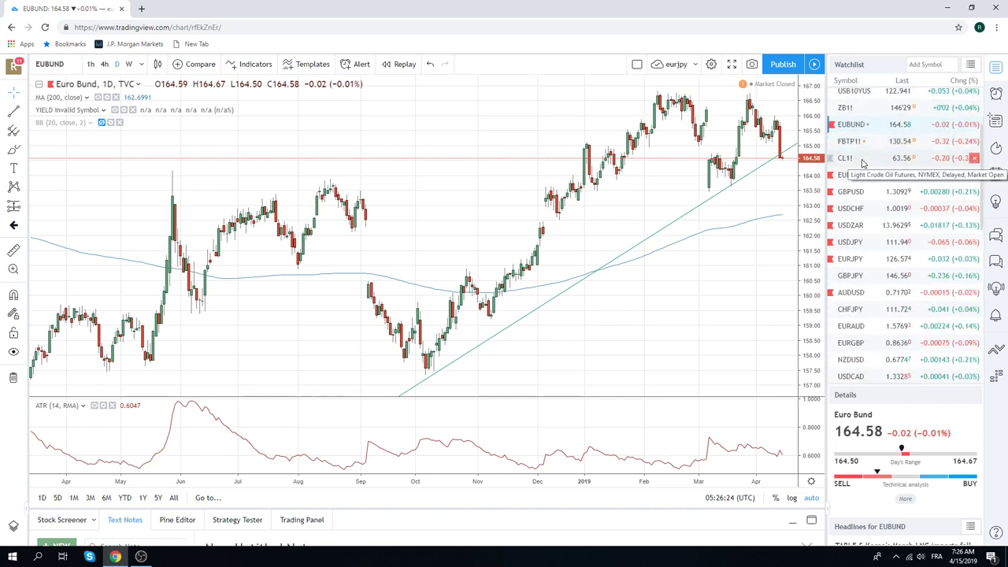
{"action": "scroll", "coordinate": [863, 163], "scroll_direction": "down", "scroll_amount": 3}
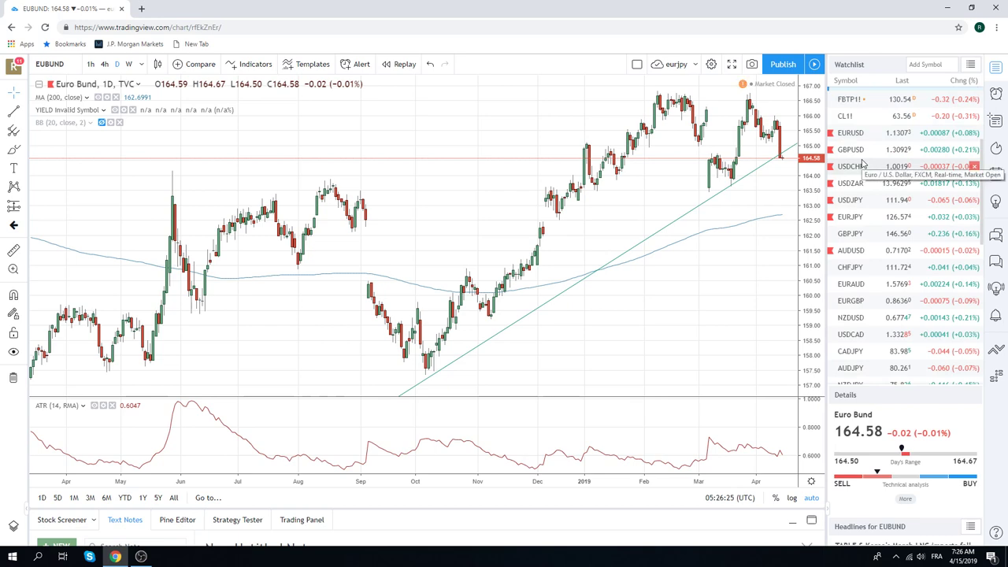
Open the CL1! daily chart and zoom to show October through mid-April
{"action": "left_click", "coordinate": [858, 118]}
{"action": "scroll", "coordinate": [600, 190], "scroll_direction": "up", "scroll_amount": 5}
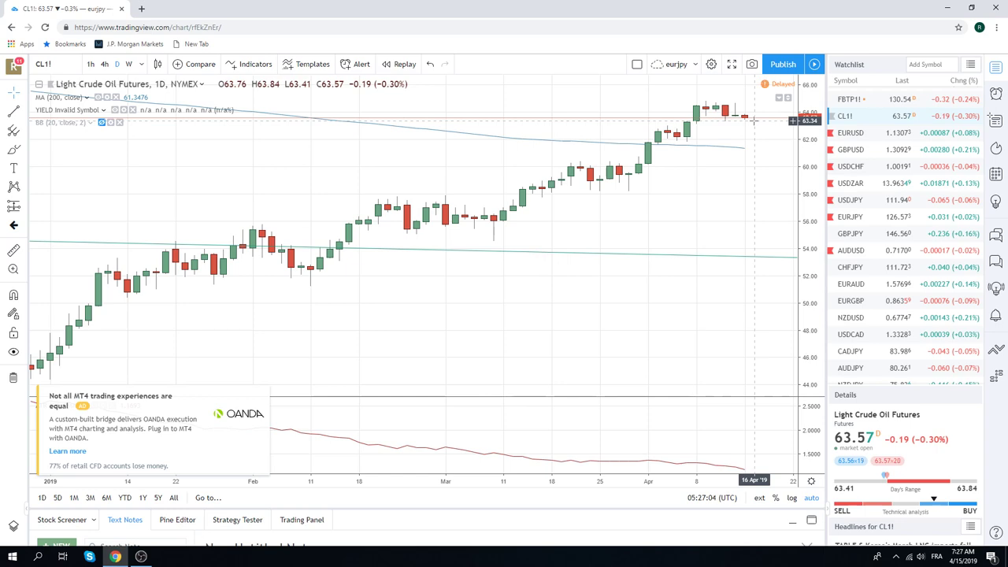
{"action": "scroll", "coordinate": [561, 198], "scroll_direction": "down", "scroll_amount": 2}
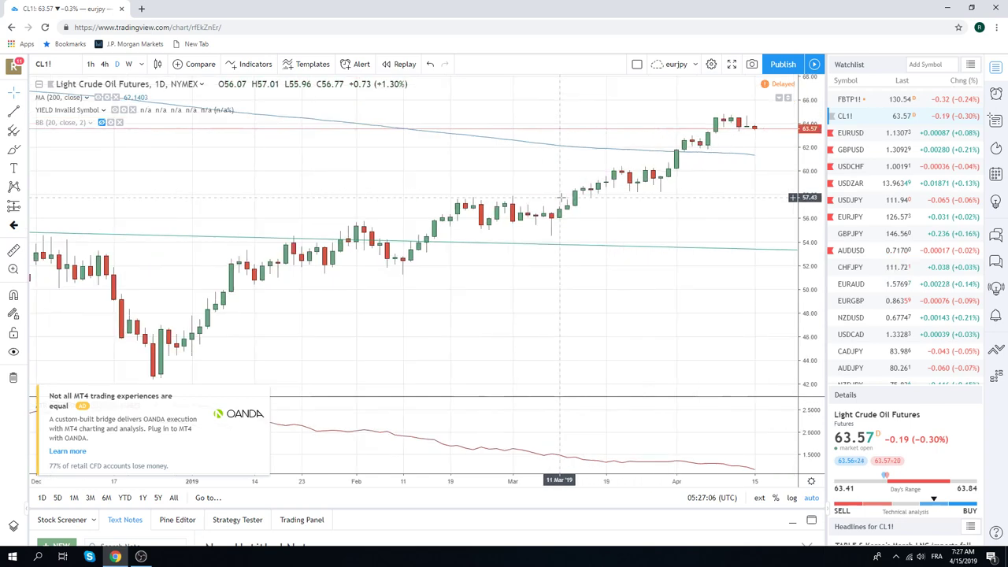
{"action": "scroll", "coordinate": [561, 198], "scroll_direction": "down", "scroll_amount": 1}
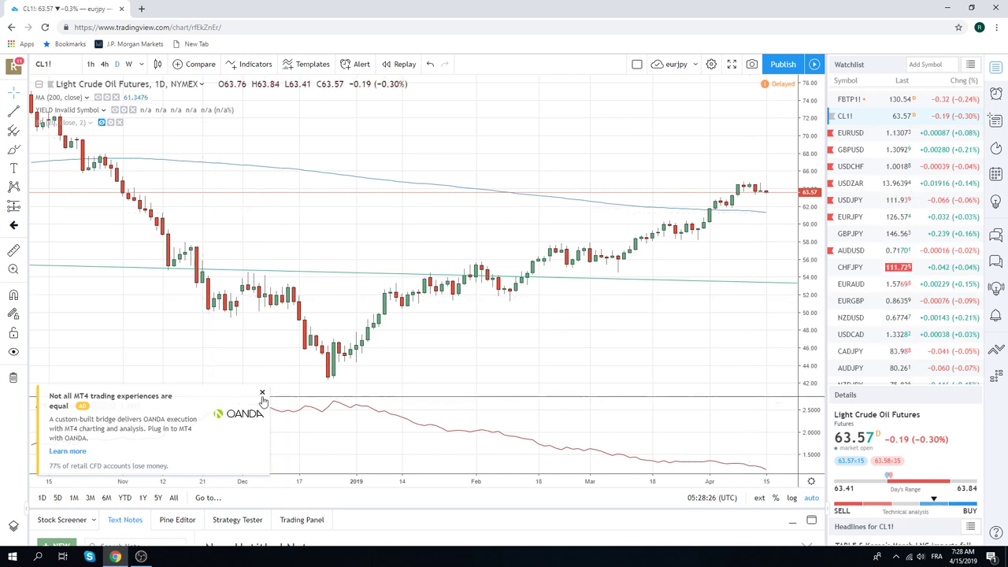
Close the OANDA ad so the ATR (14) pane below crude oil is visible
{"action": "left_click", "coordinate": [265, 393]}
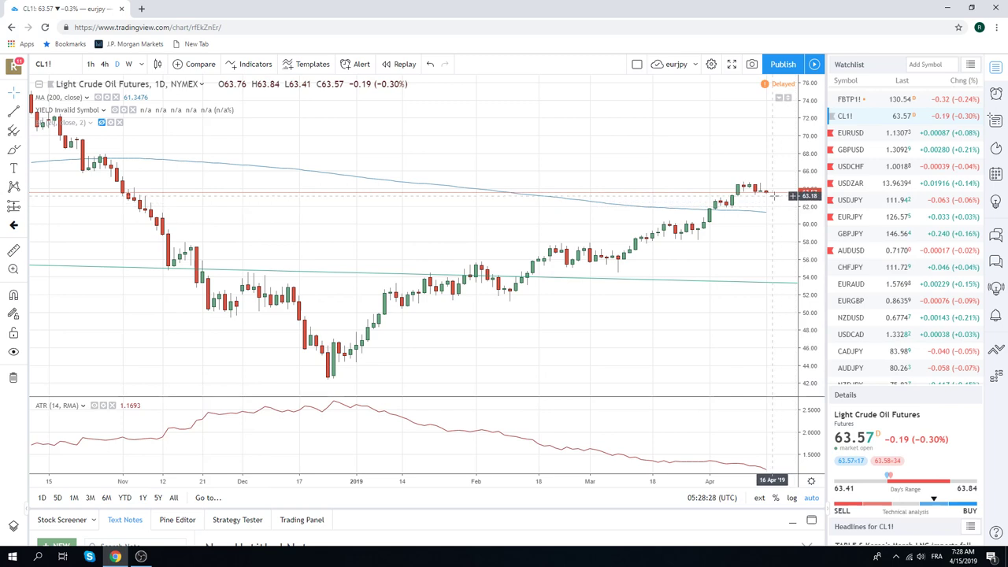